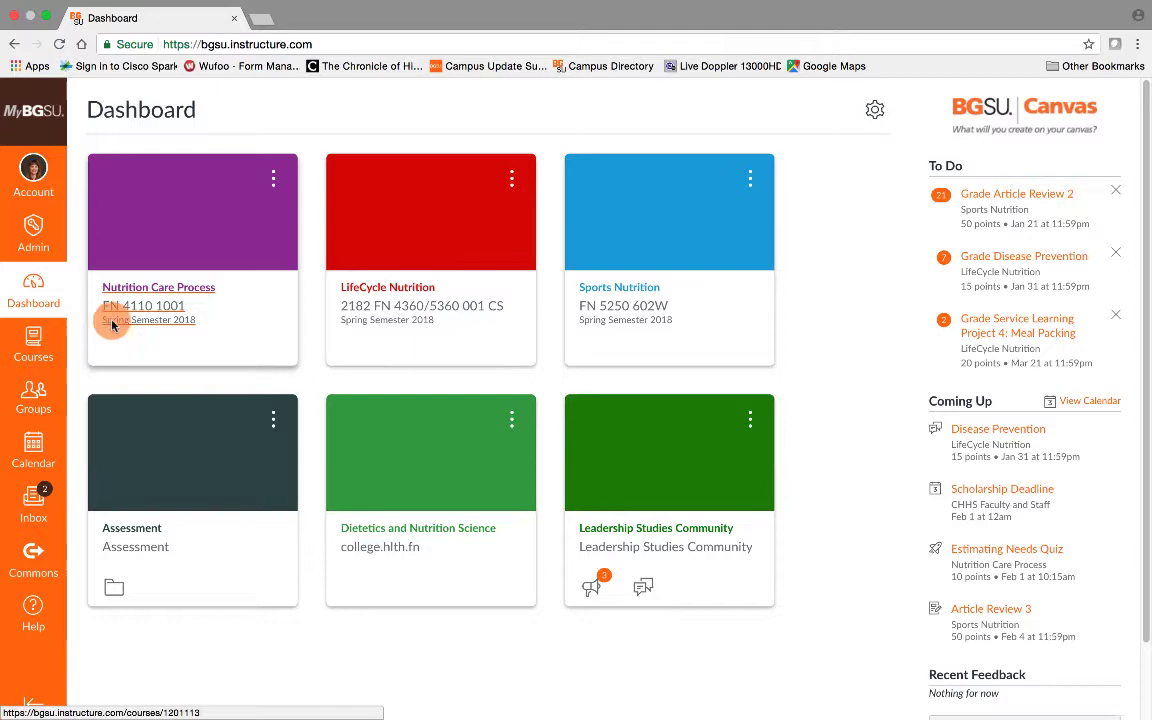
Step: Open the FN 2070 BGP Template course from the All Courses list
click(55, 352)
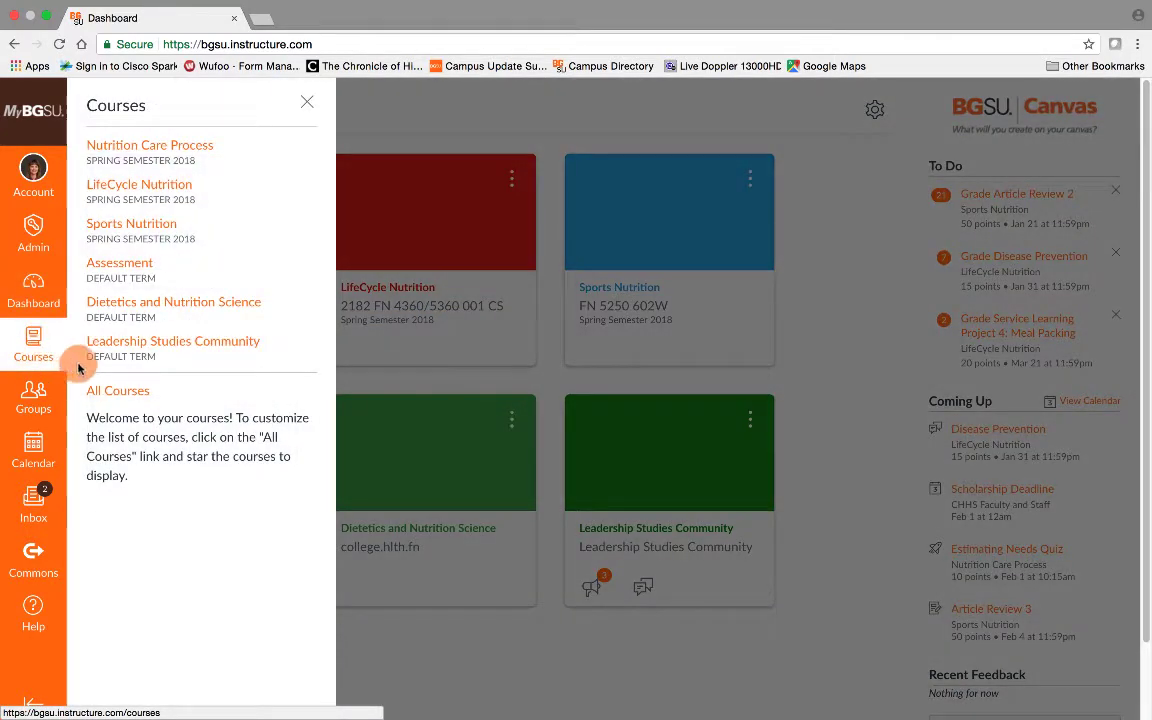
click(114, 392)
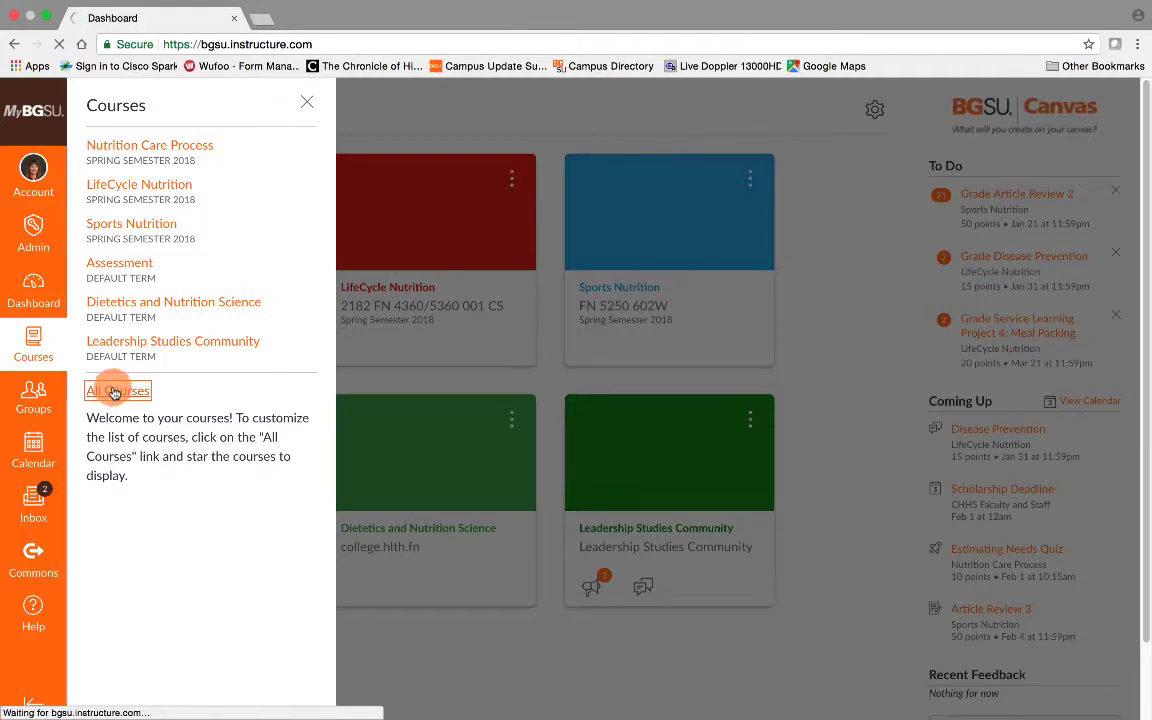
scroll(162, 390, down, 1)
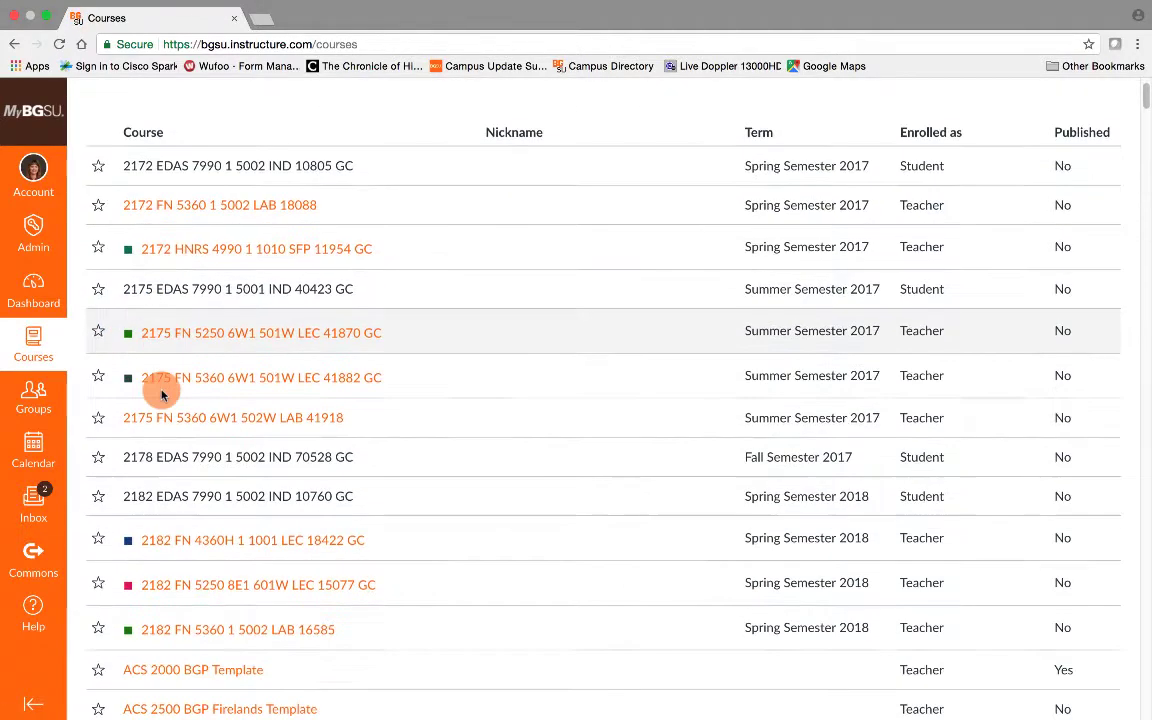
scroll(162, 394, down, 20)
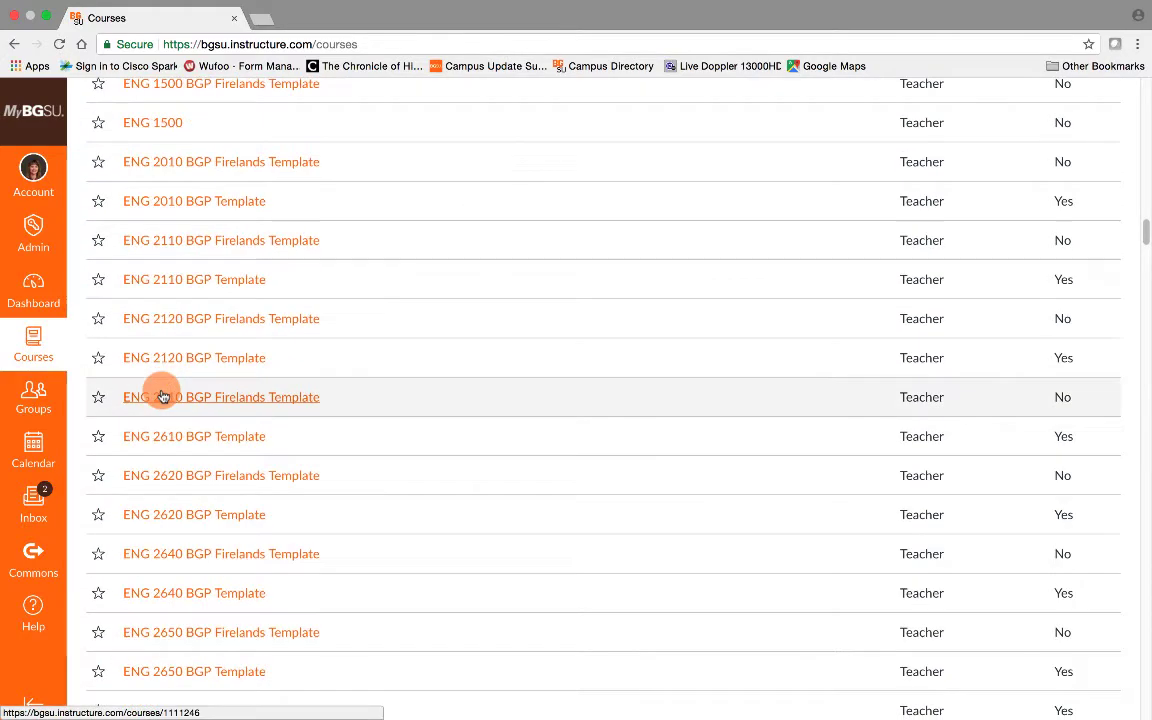
scroll(162, 396, down, 20)
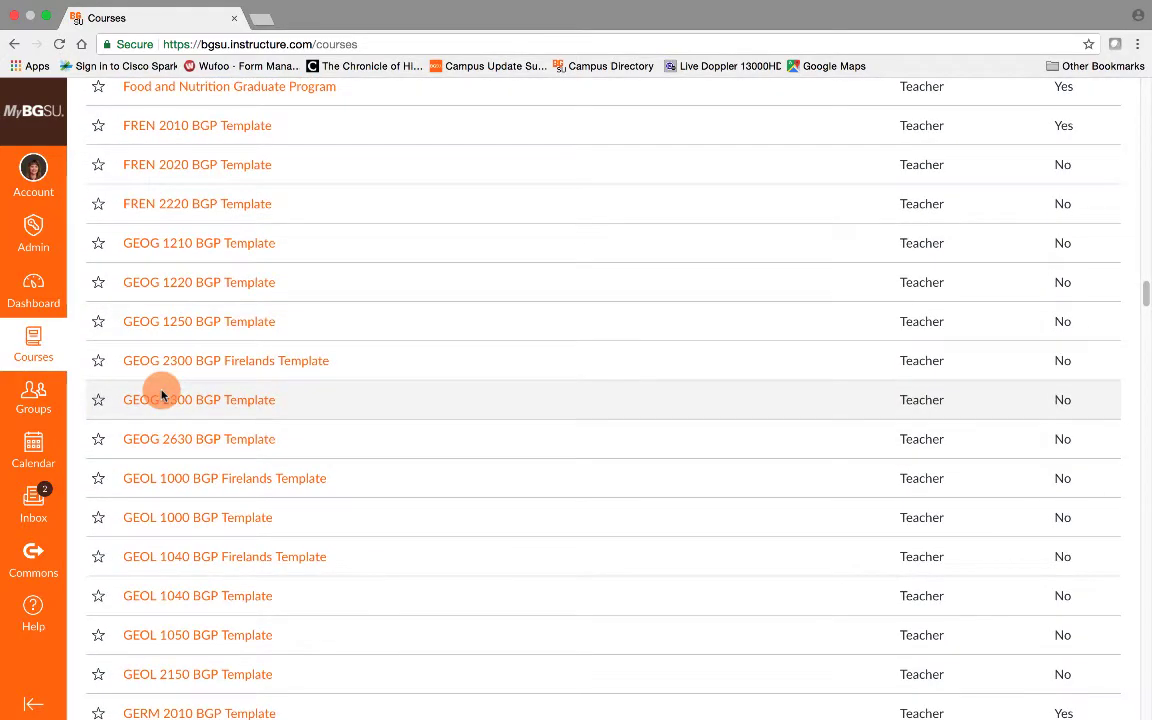
scroll(162, 396, up, 3)
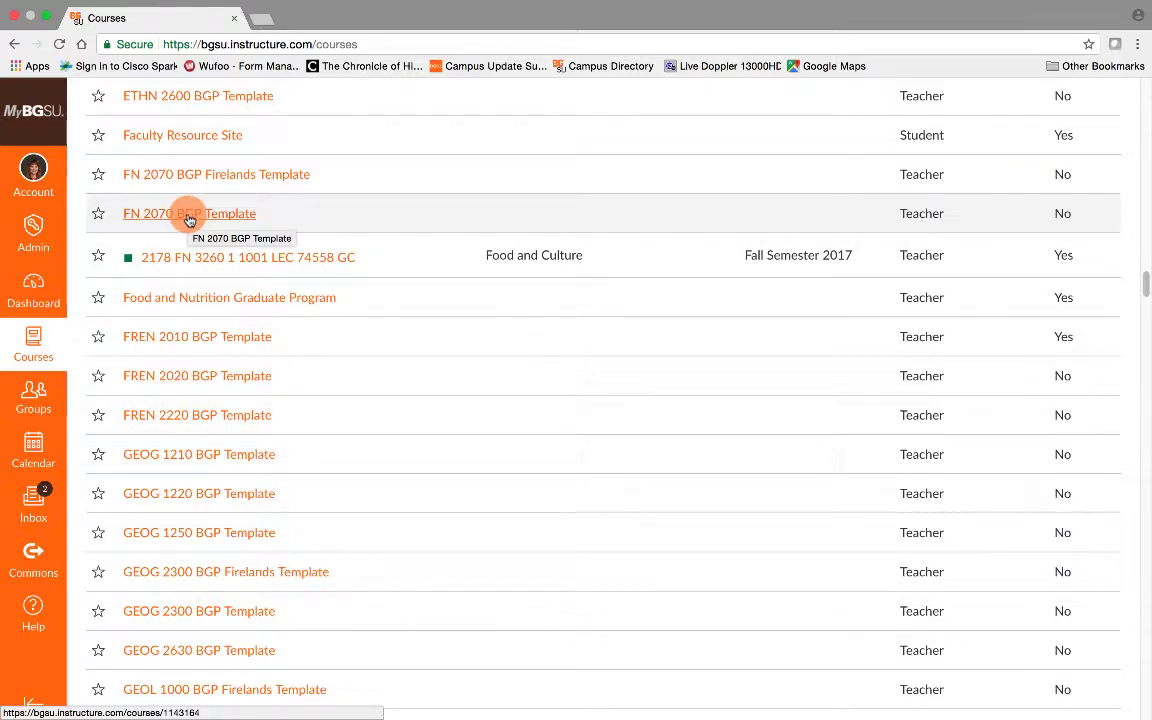
click(189, 216)
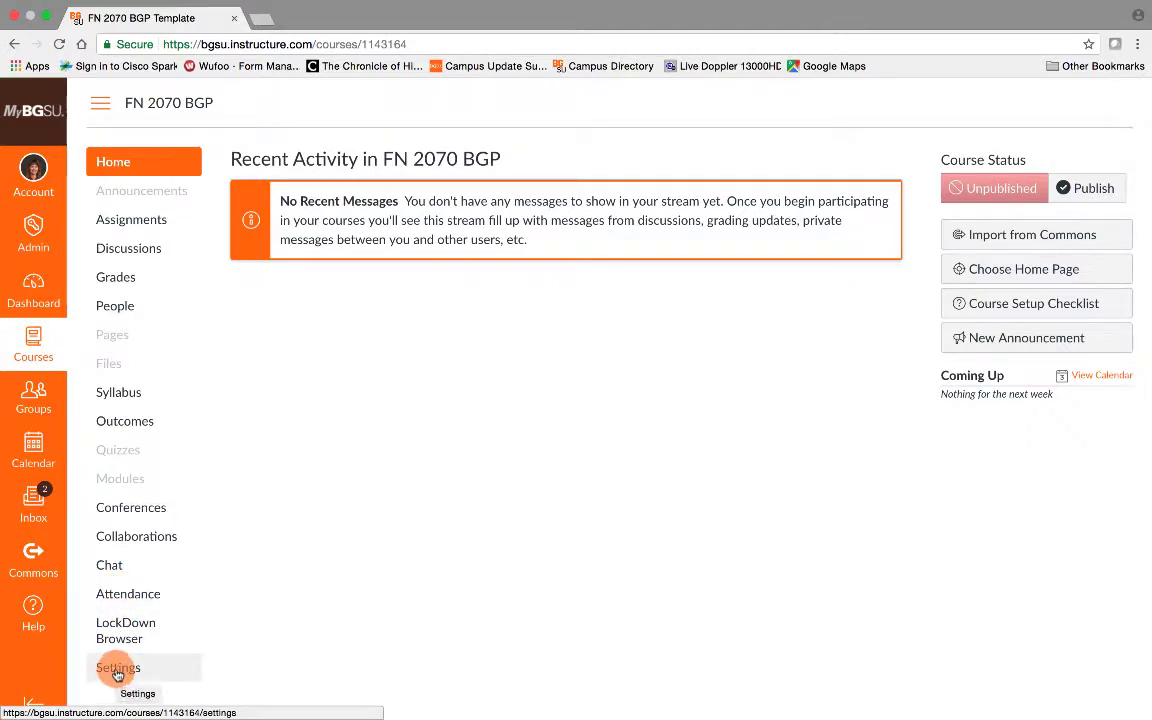
Step: Start a course content import with Content Type set to Copy a Canvas Course
click(117, 675)
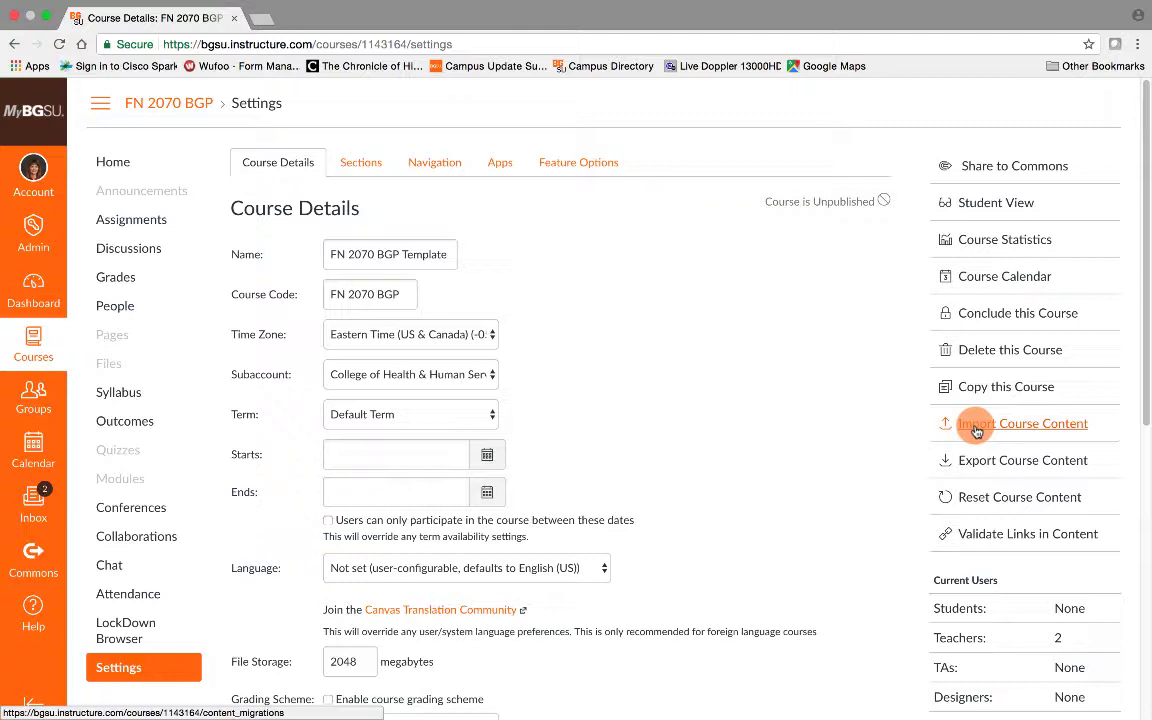
click(976, 430)
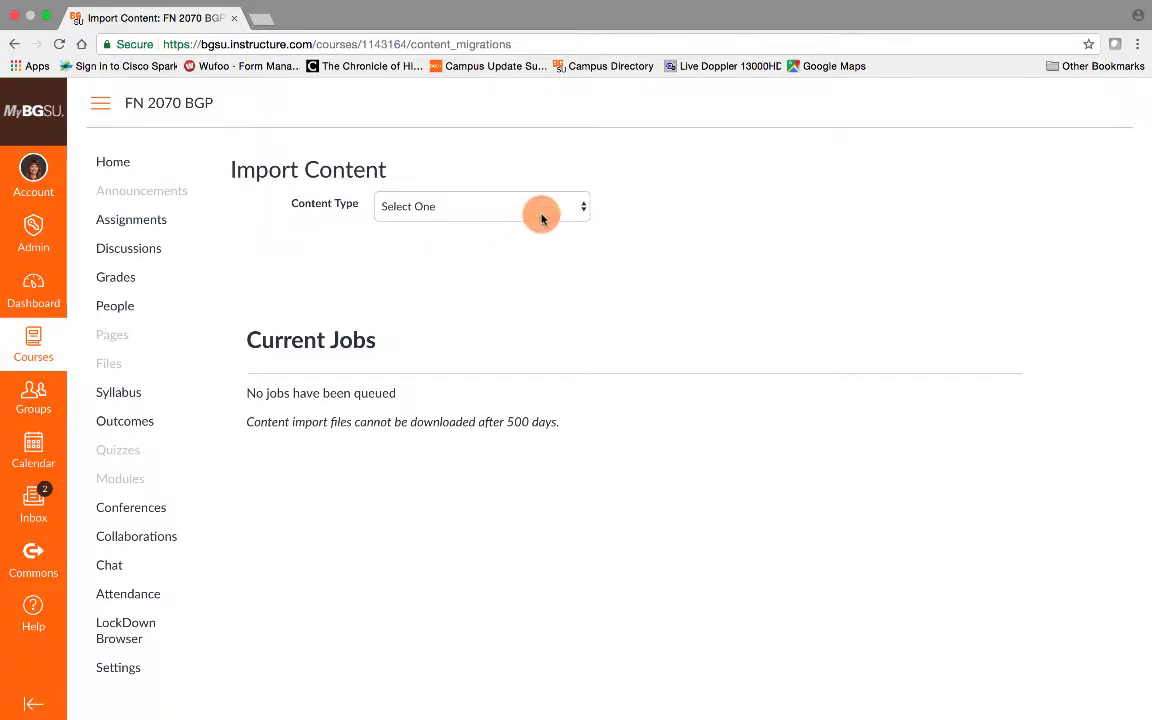
click(559, 211)
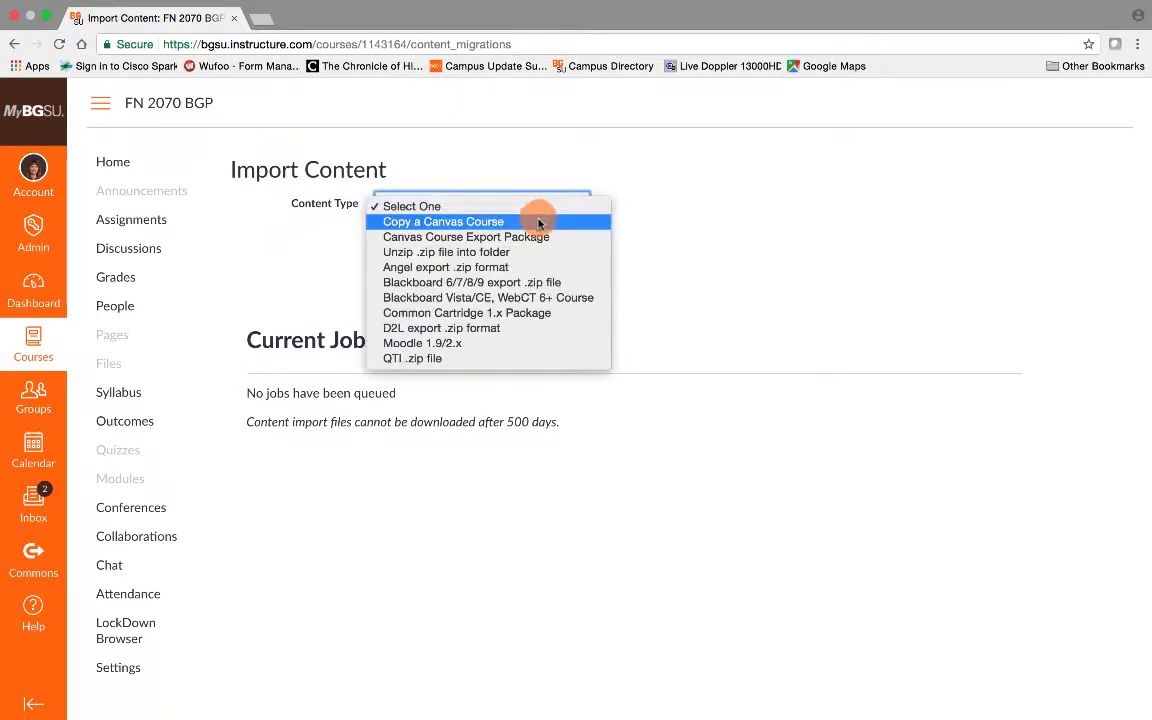
click(538, 222)
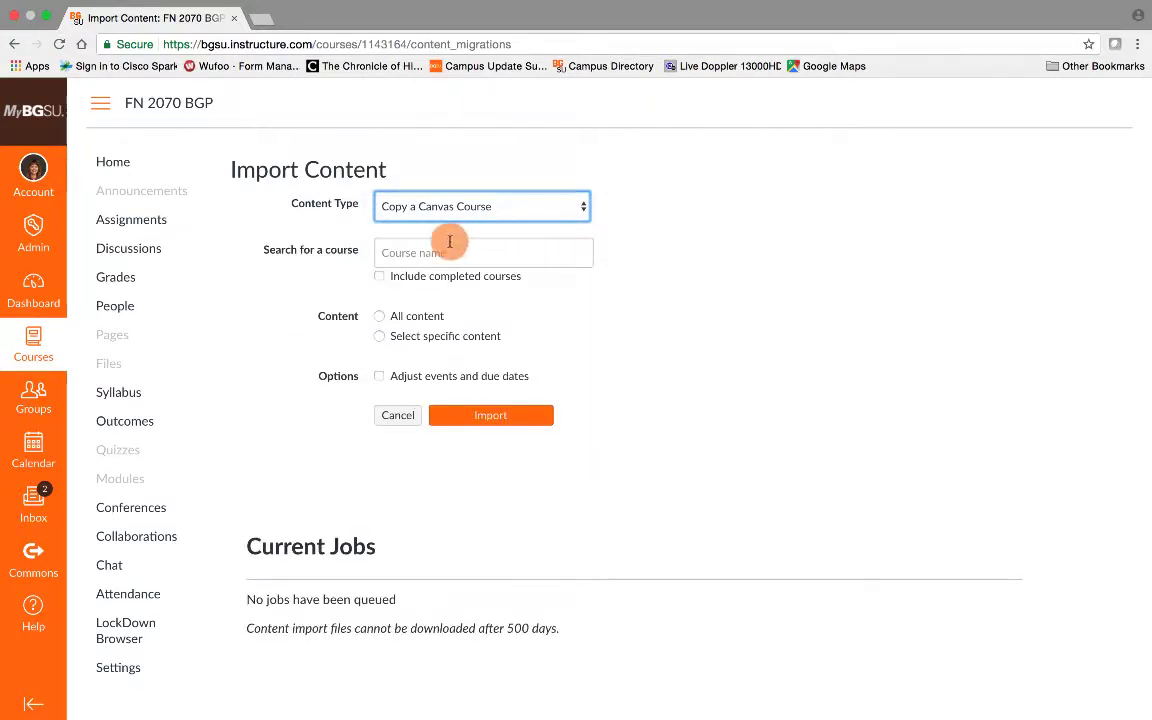
Step: Search 'FN 2070 BGP' and choose FN 2070 BGP Firelands Template as the source course
click(434, 252)
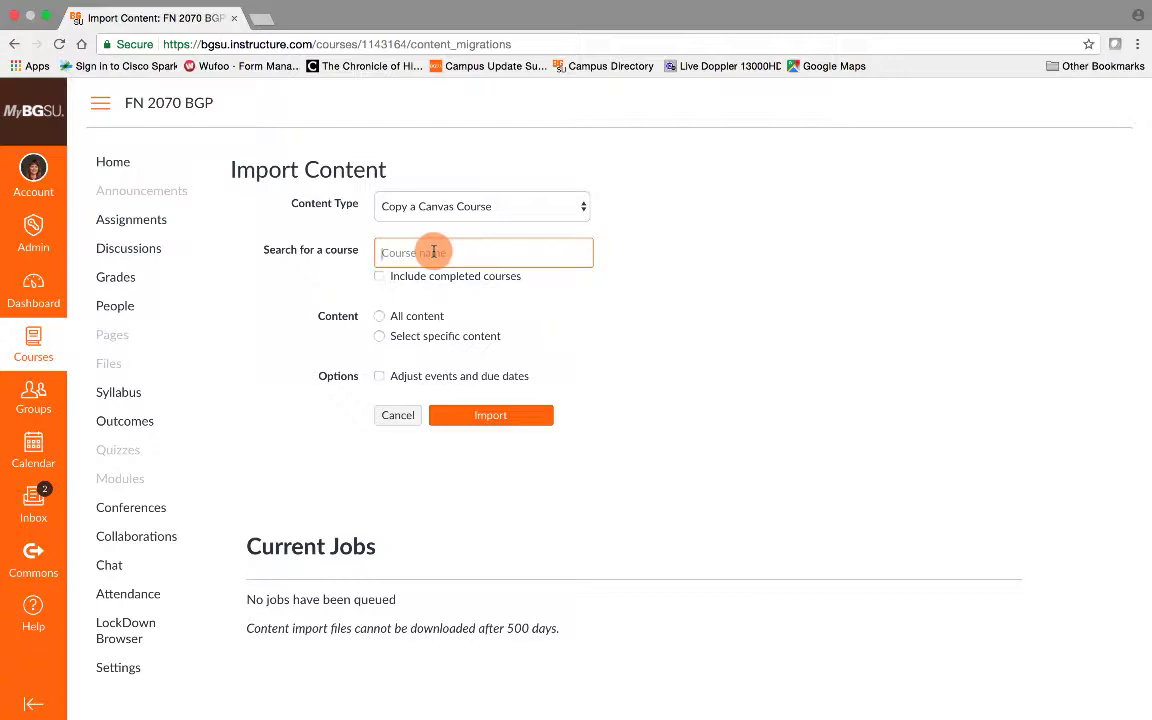
text(FN 2070)
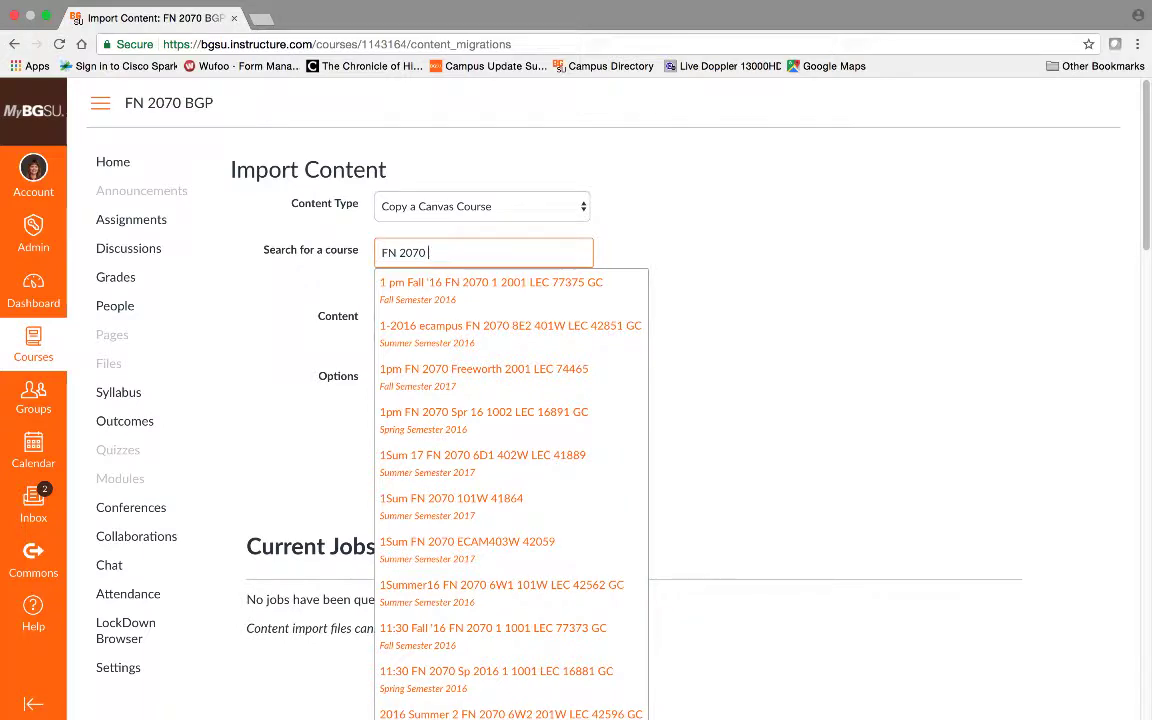
text( T)
key(BackSpace)
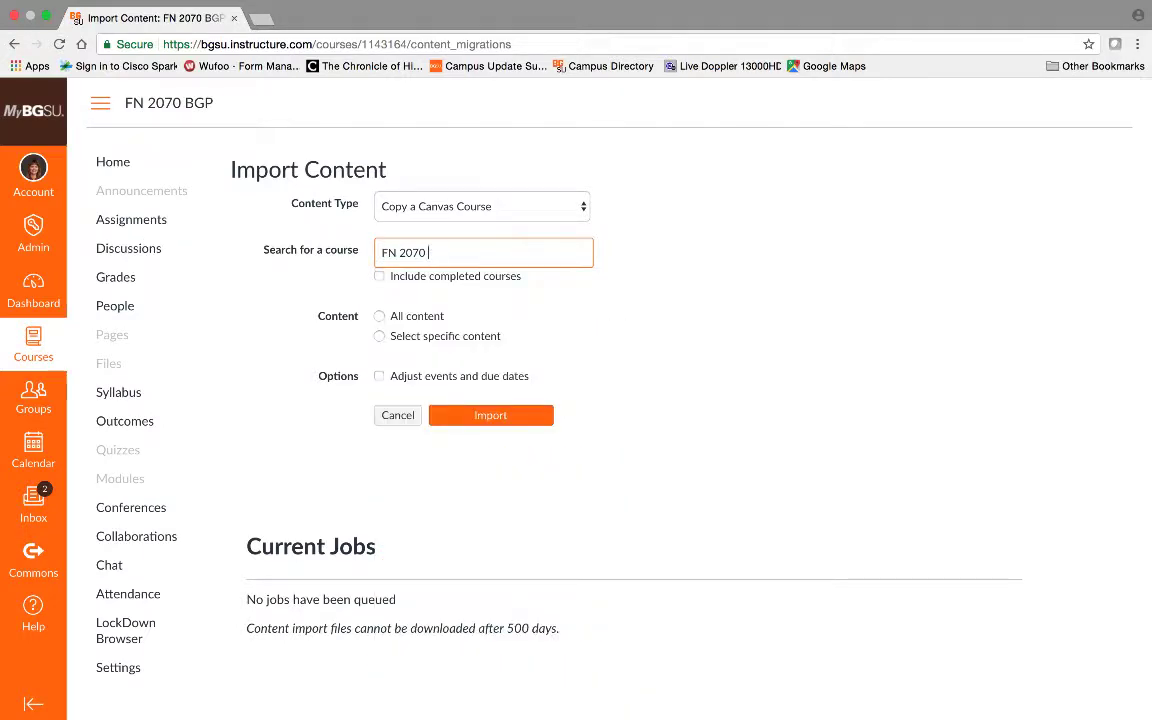
text(BGP)
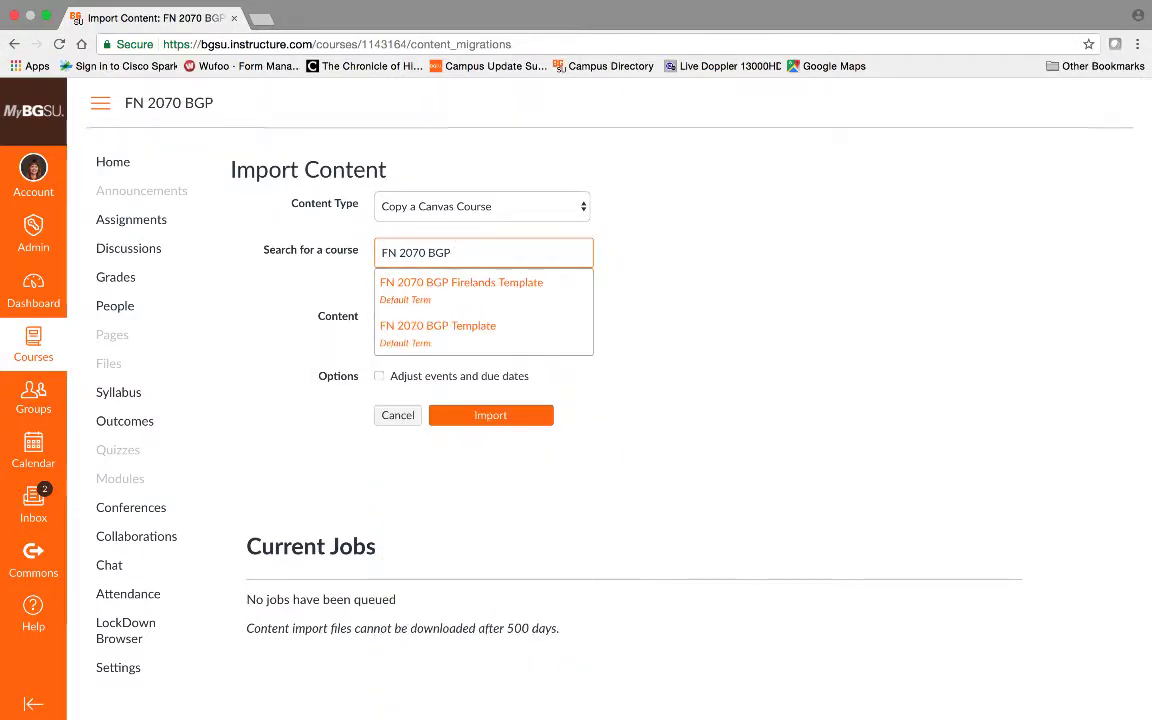
click(434, 283)
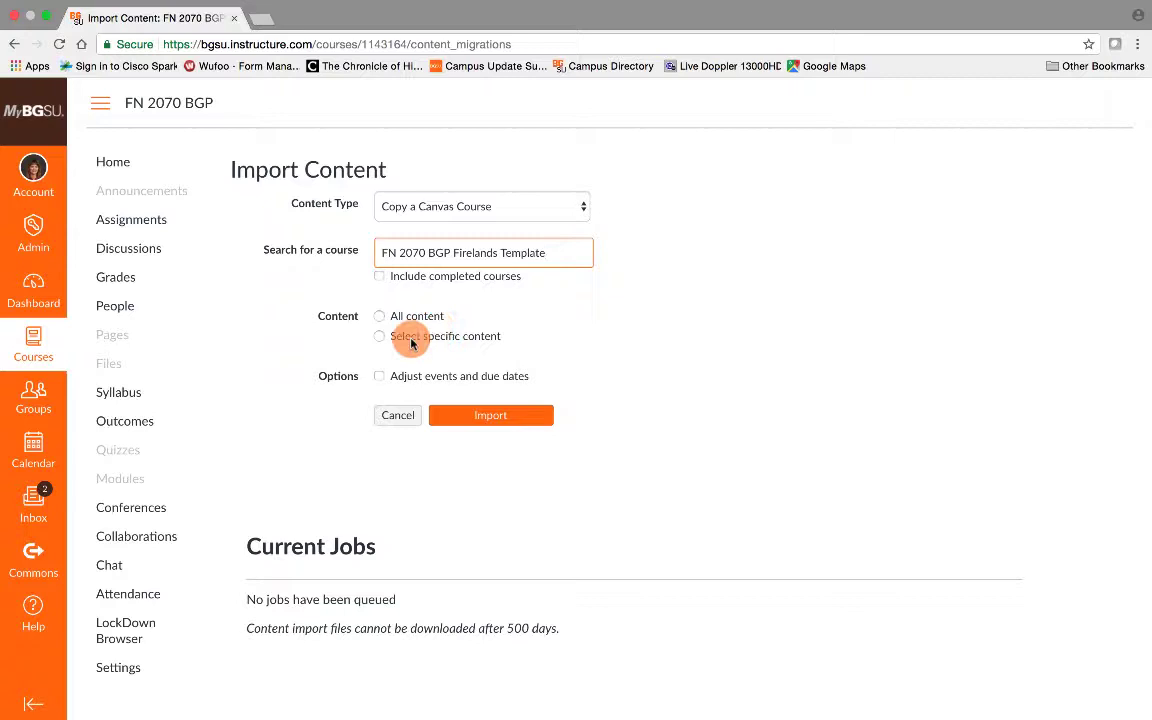
Step: Choose 'Select specific content' and start the course copy import
click(379, 338)
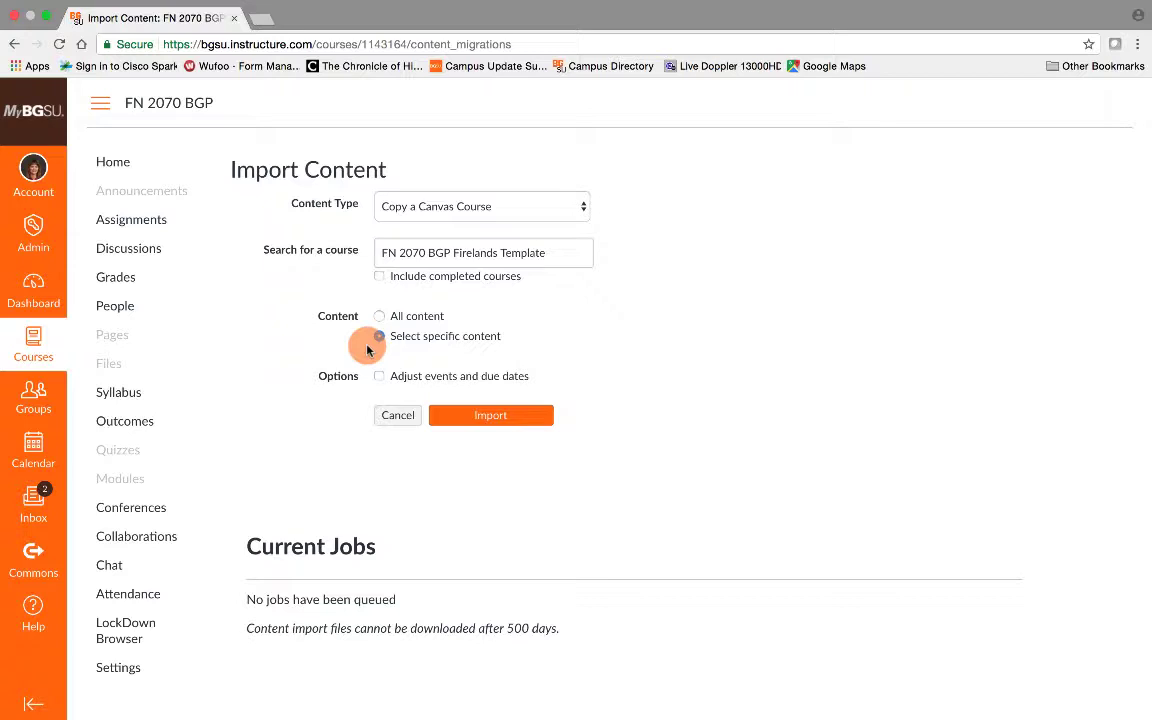
click(482, 420)
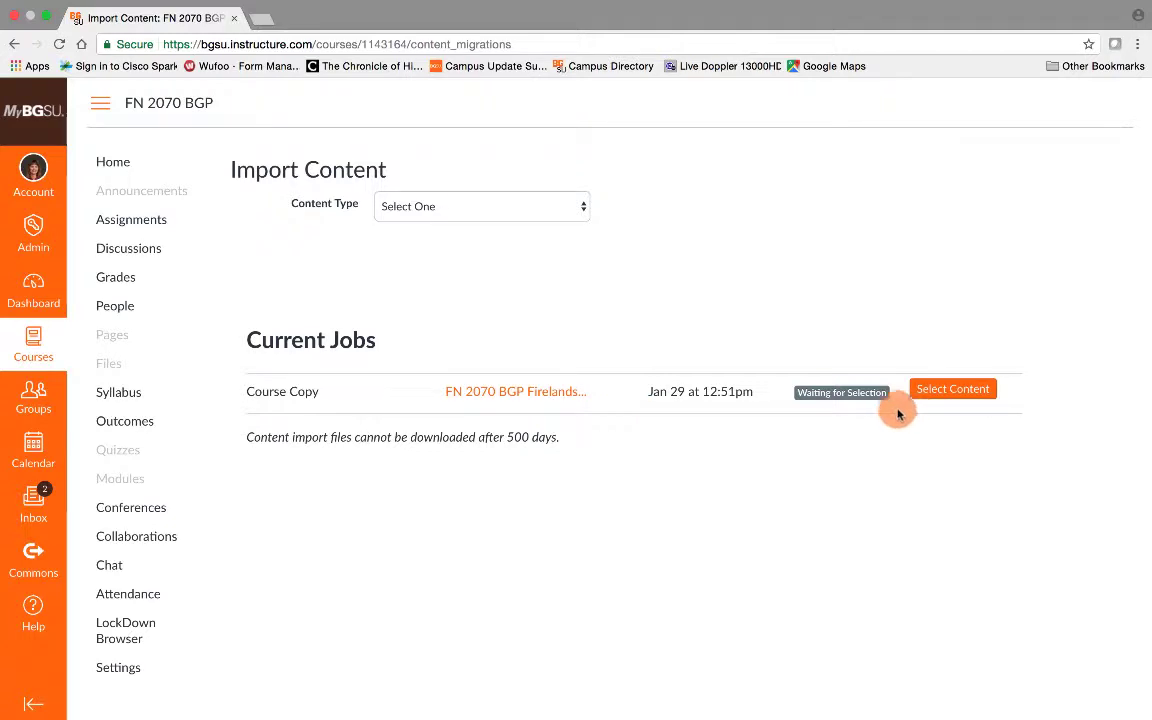
Step: Tick the Summary Quiz assignment, Summary Quiz rubric and Learning Outcomes (6), then confirm the selection
click(935, 401)
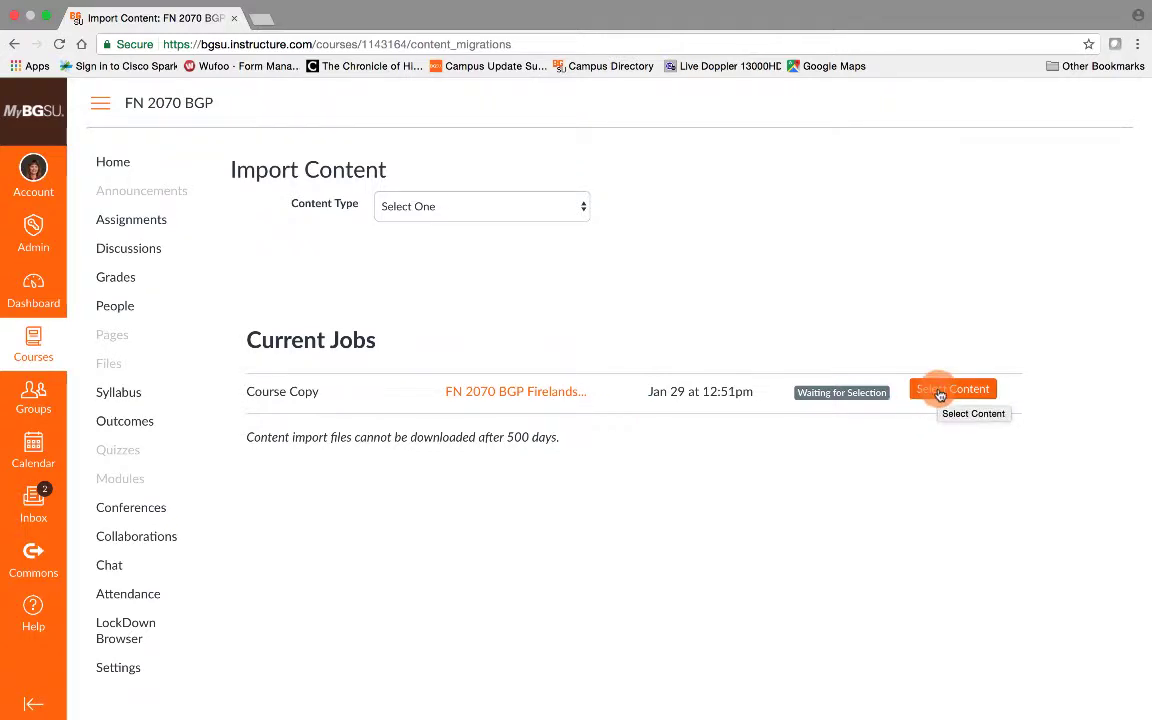
click(940, 392)
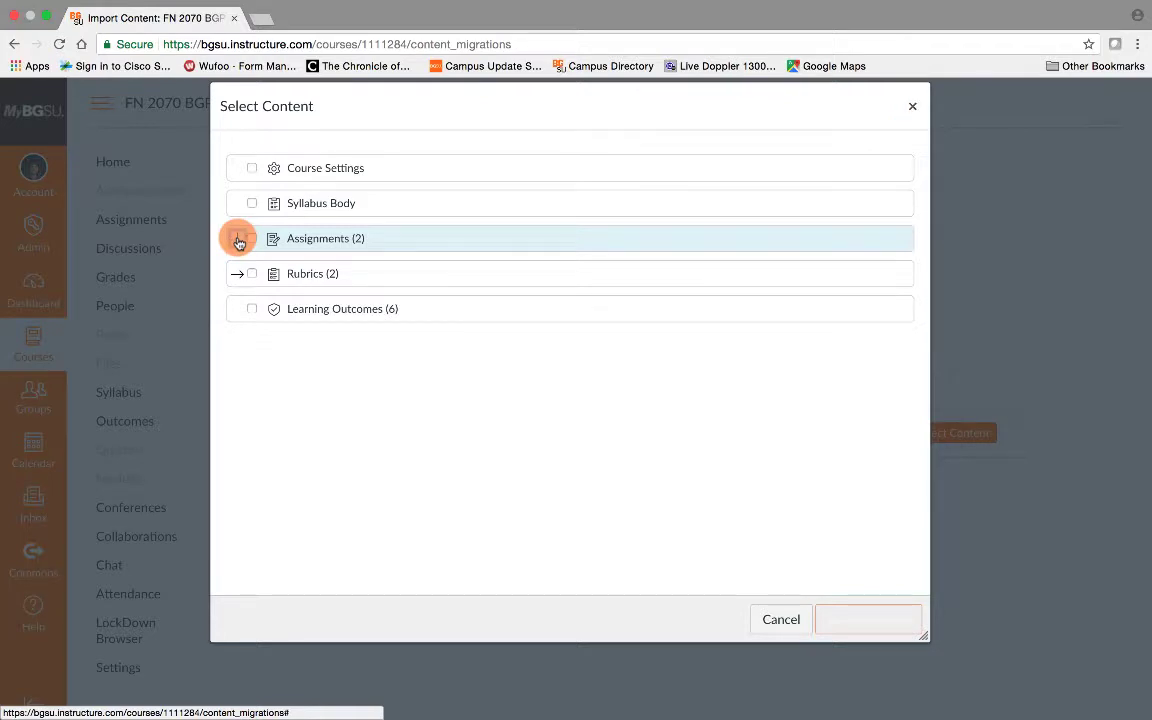
click(239, 241)
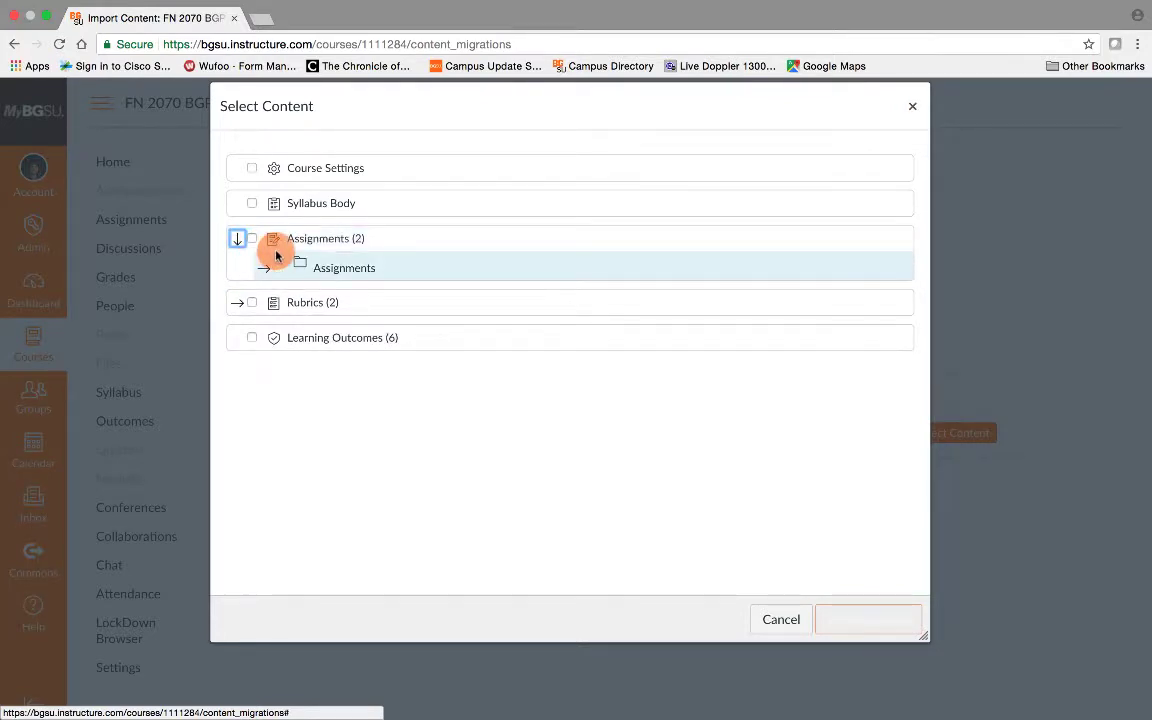
click(264, 269)
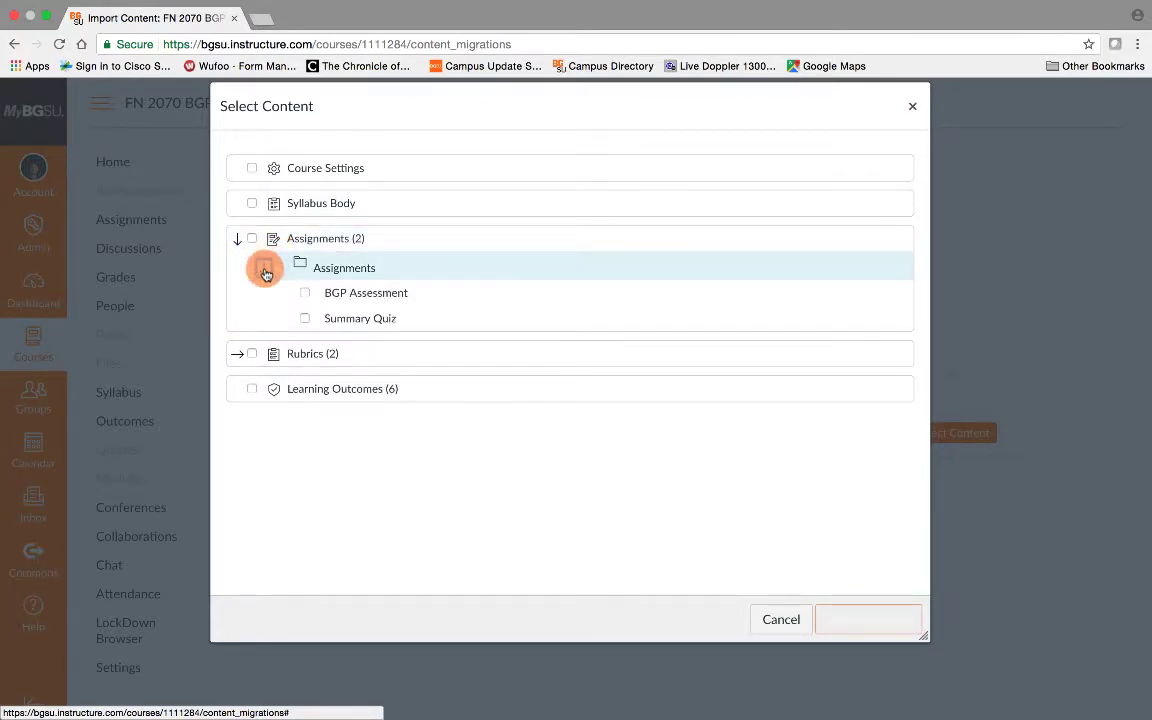
click(305, 319)
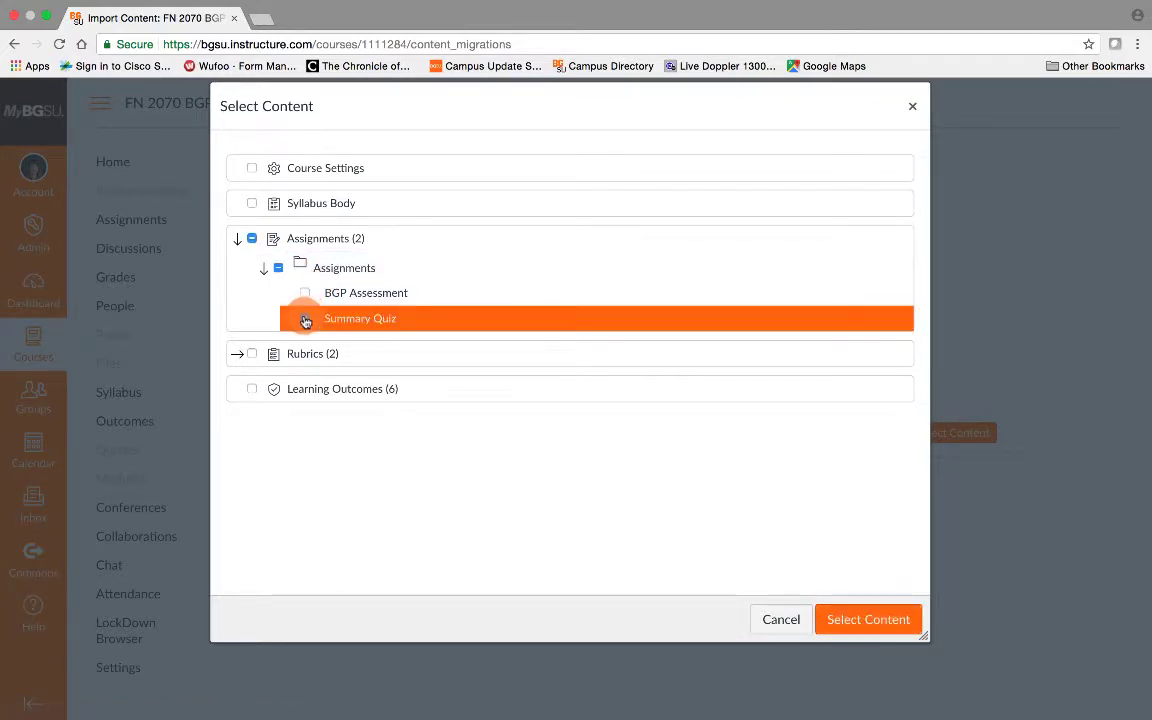
click(239, 356)
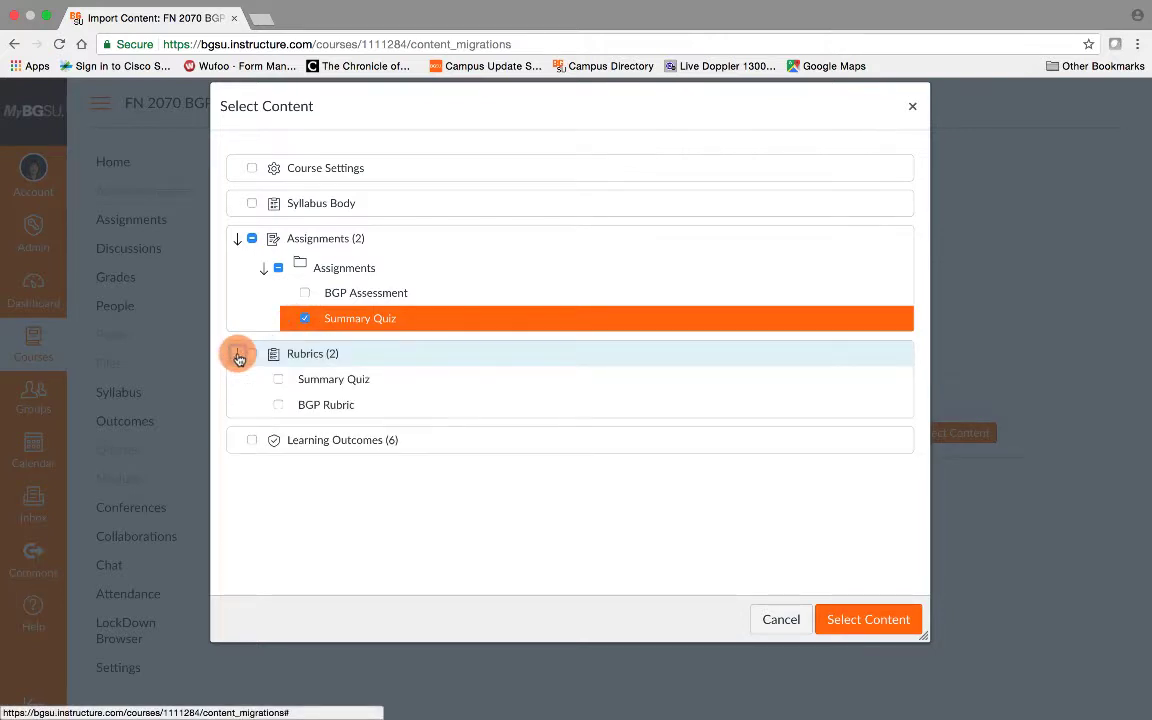
click(280, 382)
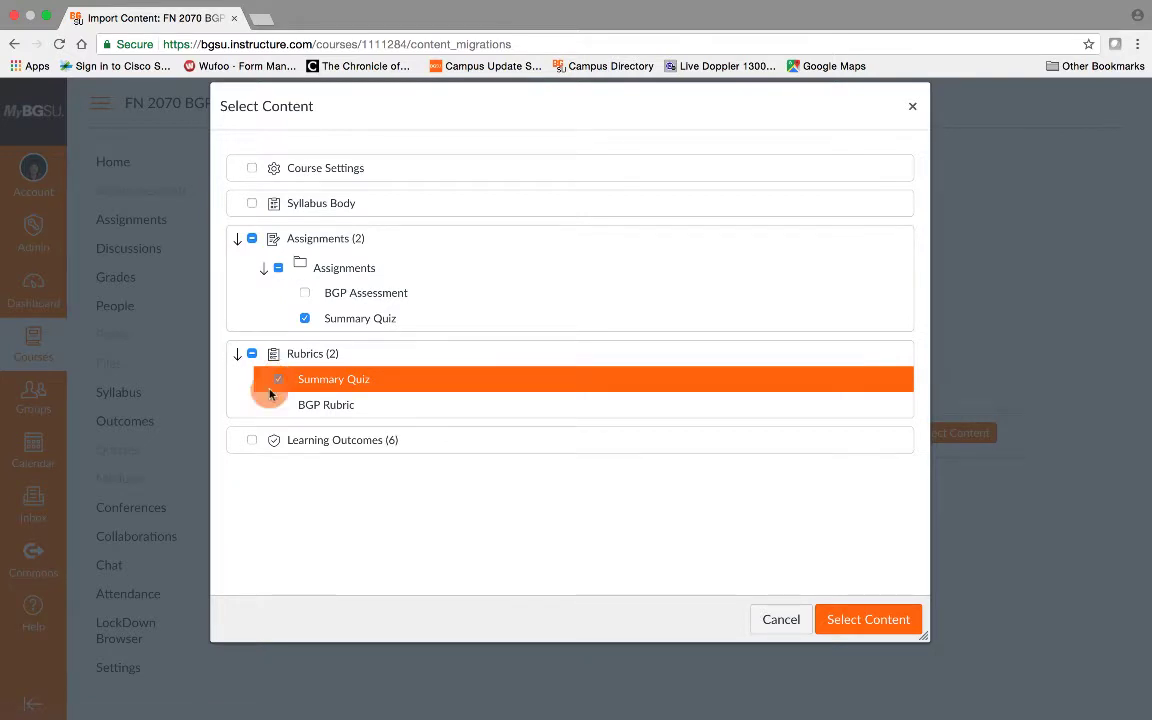
click(252, 441)
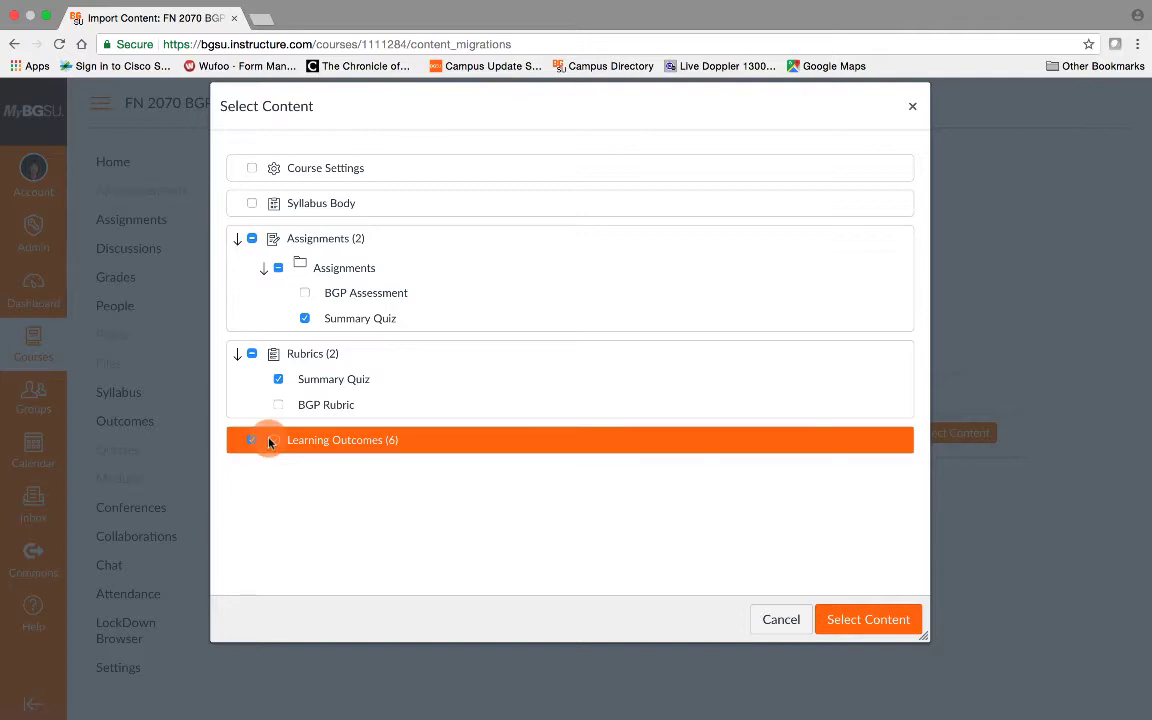
click(867, 618)
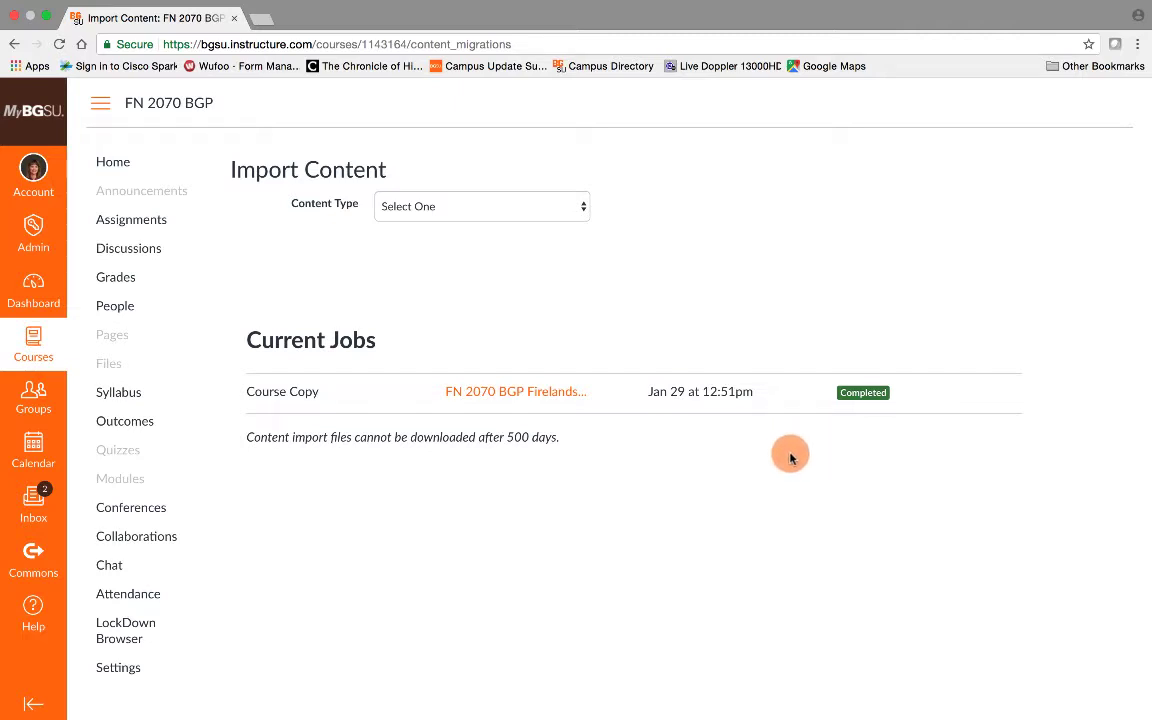
Step: Open the imported Summary Quiz assignment and scroll to its NS1–NS6 rubric
click(127, 224)
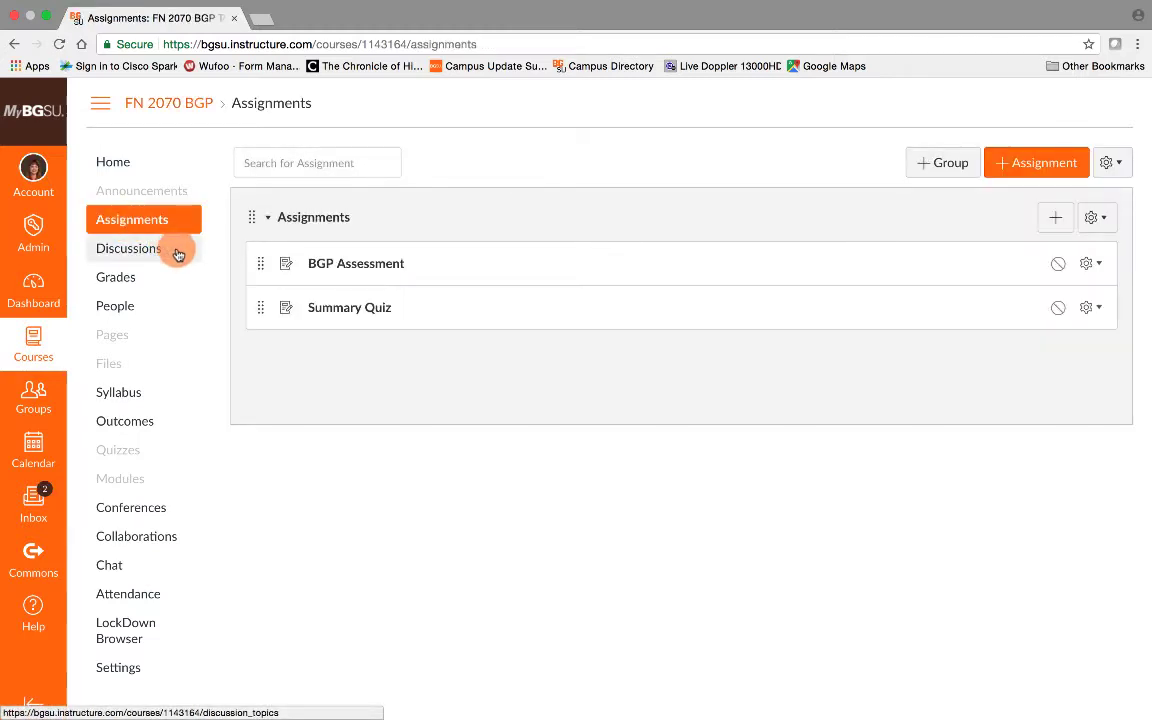
click(318, 311)
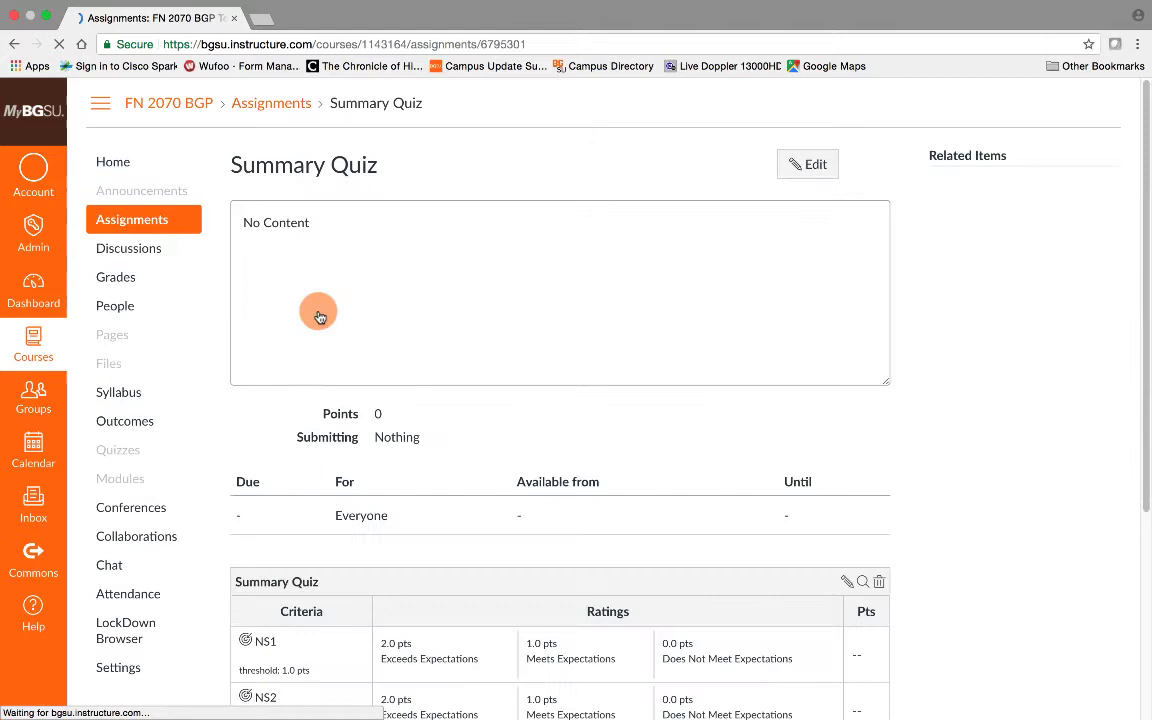
scroll(319, 362, down, 3)
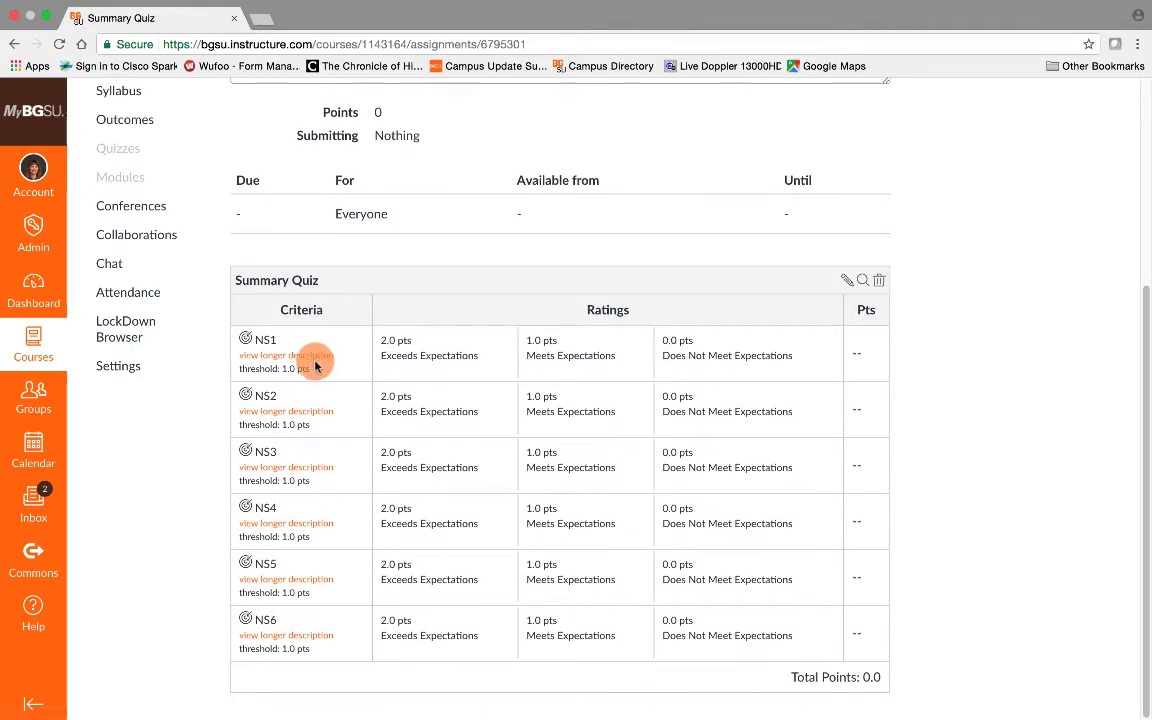